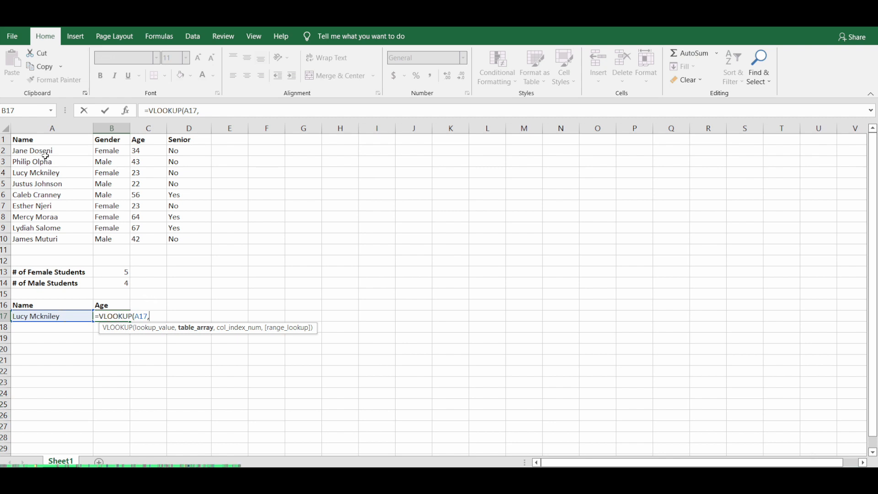
Complete the VLOOKUP formula in B17 with table array A2:D10, column index 3 and range lookup 0, and compare the result with row 4.
left_click_drag(45, 150, 176, 236)
type(",")
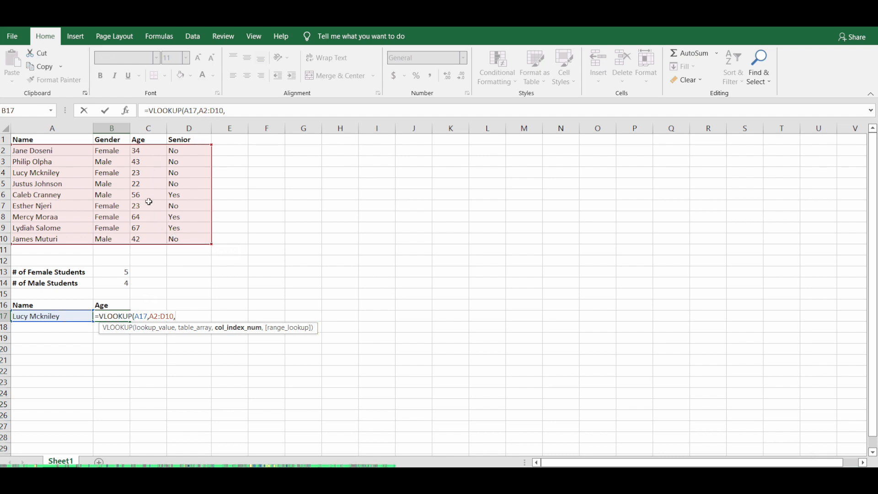
type("3,")
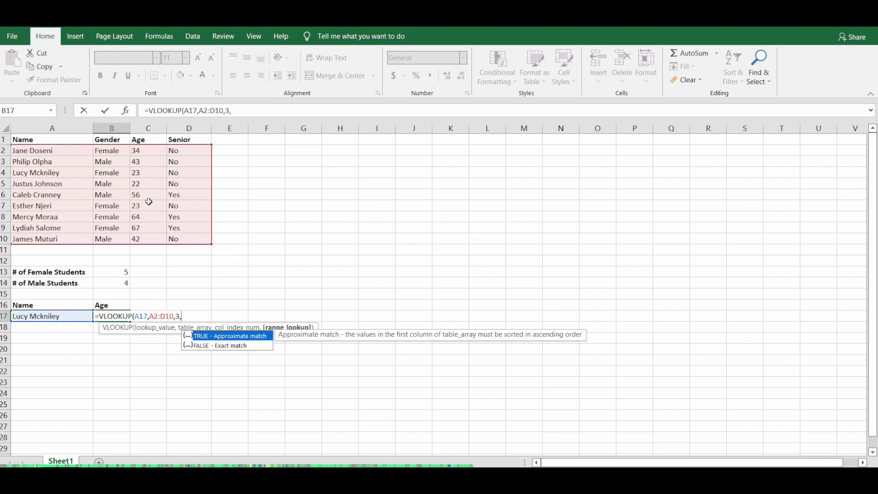
type("0")
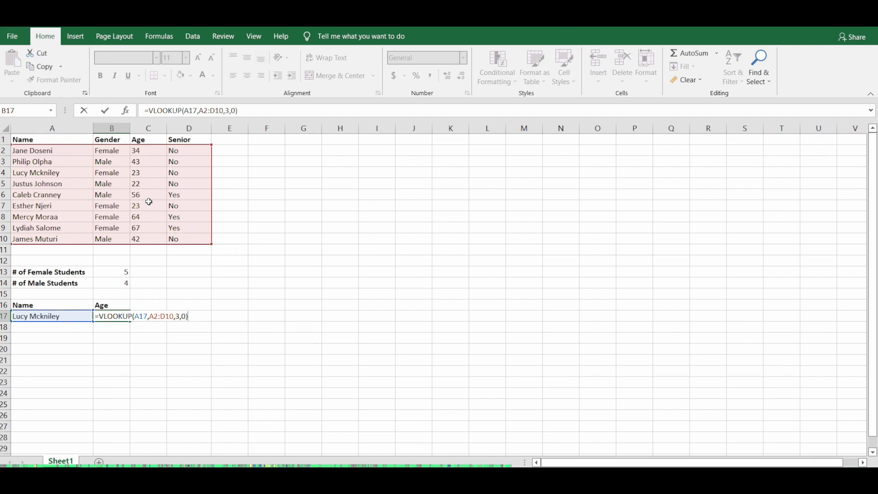
type(")")
key("Return")
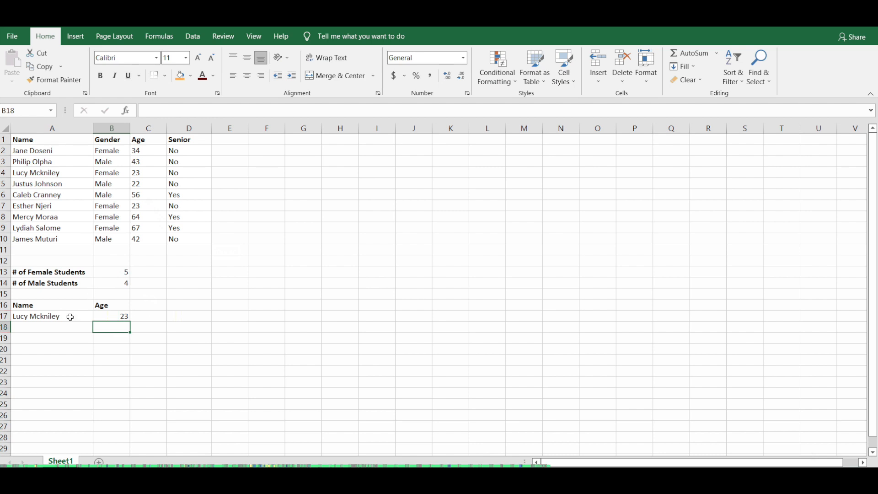
left_click(70, 316)
left_click(109, 320)
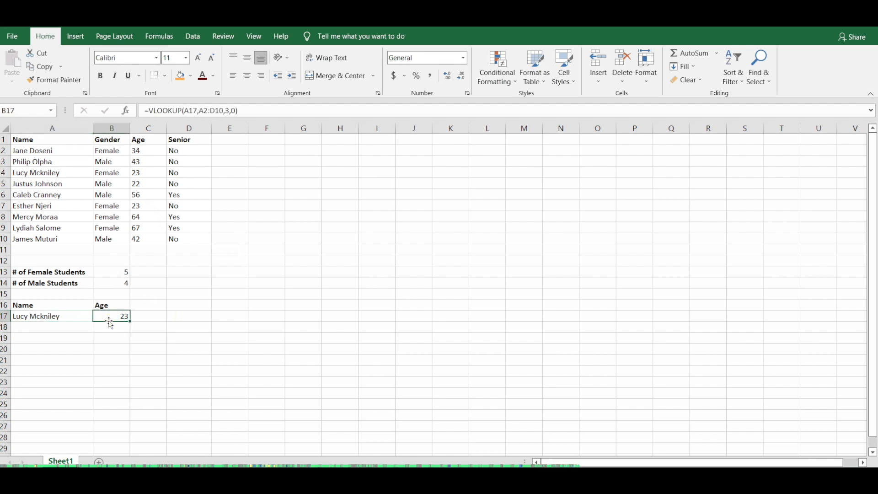
left_click(77, 172)
left_click(137, 172)
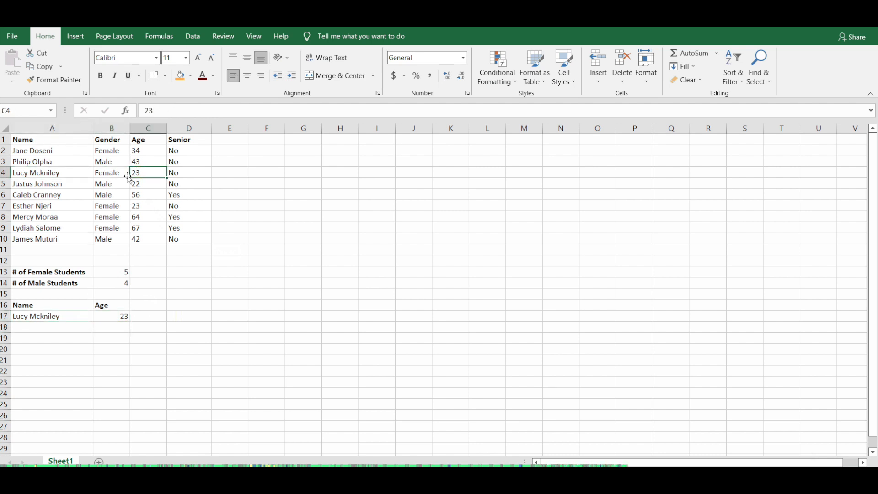
Replace the lookup name in A17 with the student name from A6 and check the returned age against row 6.
left_click(59, 194)
left_click(57, 316)
type("Caleb Cranne")
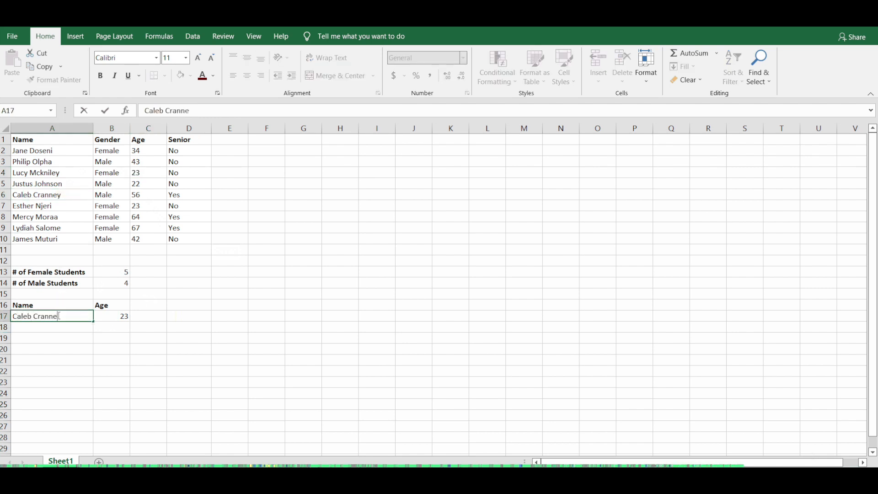
key("Return")
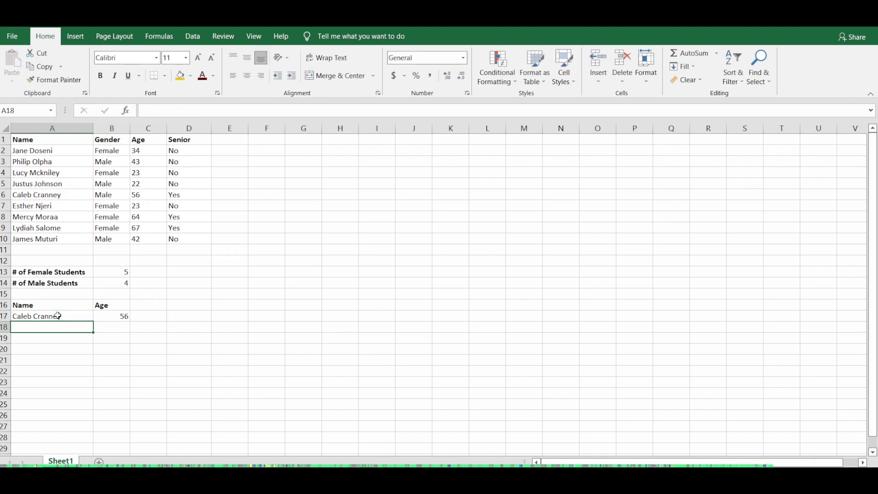
left_click(102, 319)
left_click(84, 194)
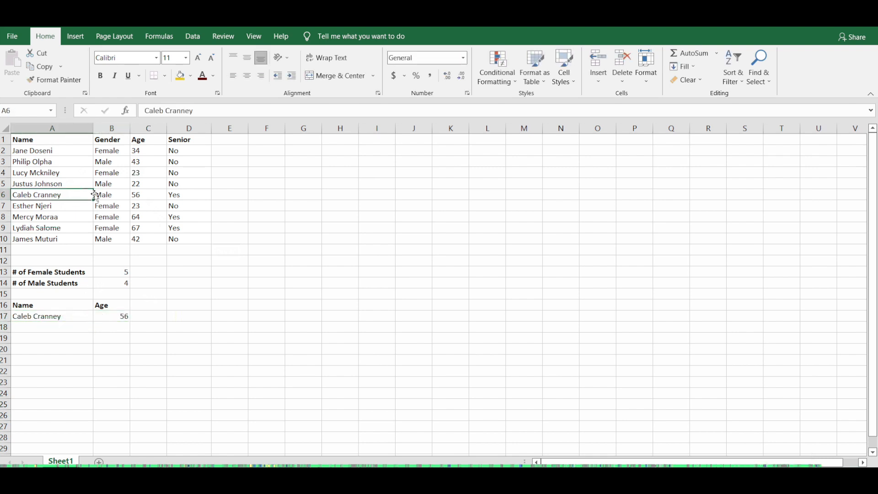
left_click(137, 194)
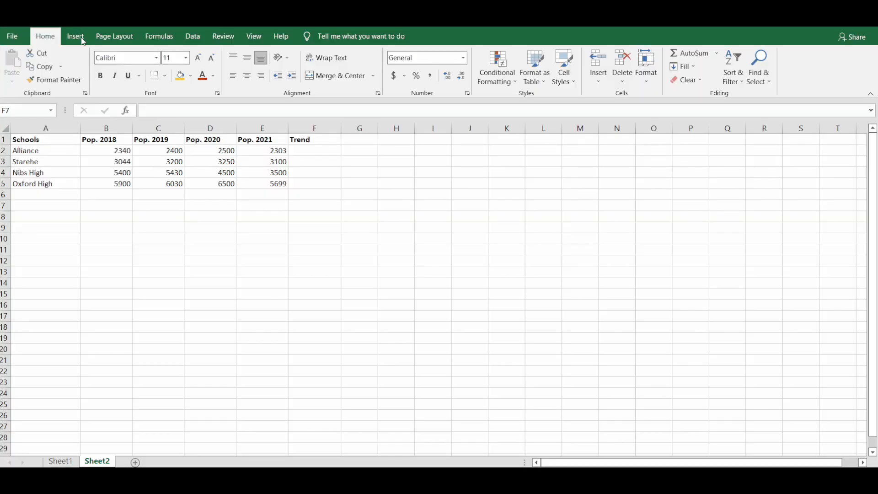
Create line sparklines from the population data in B2:E5, placed in the Trend column cells F2:F5.
left_click(78, 38)
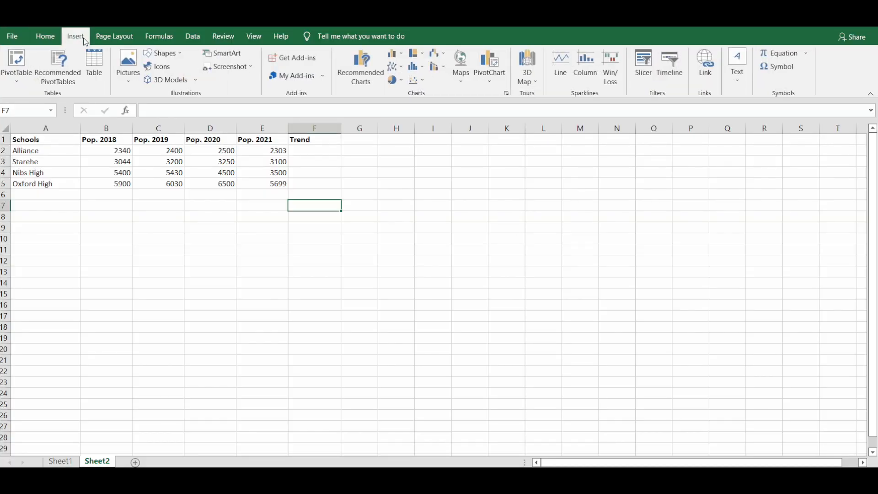
left_click(561, 68)
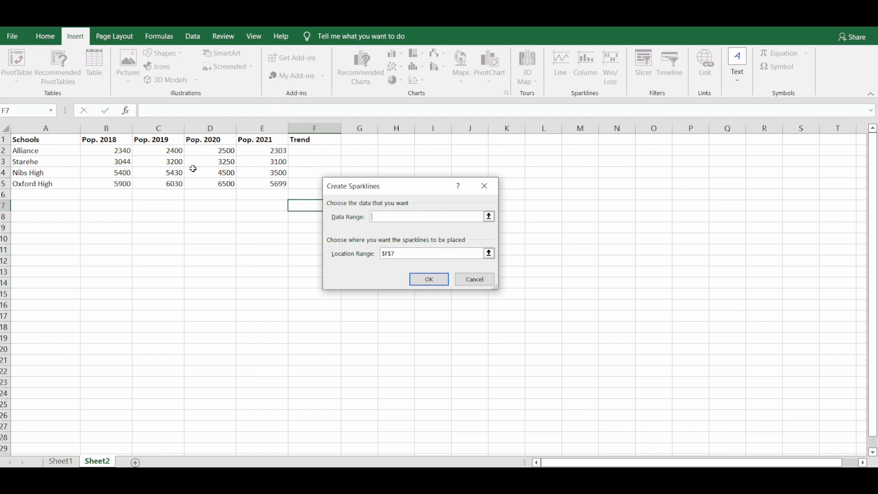
left_click_drag(122, 153, 270, 183)
left_click(395, 253)
left_click_drag(325, 152, 315, 185)
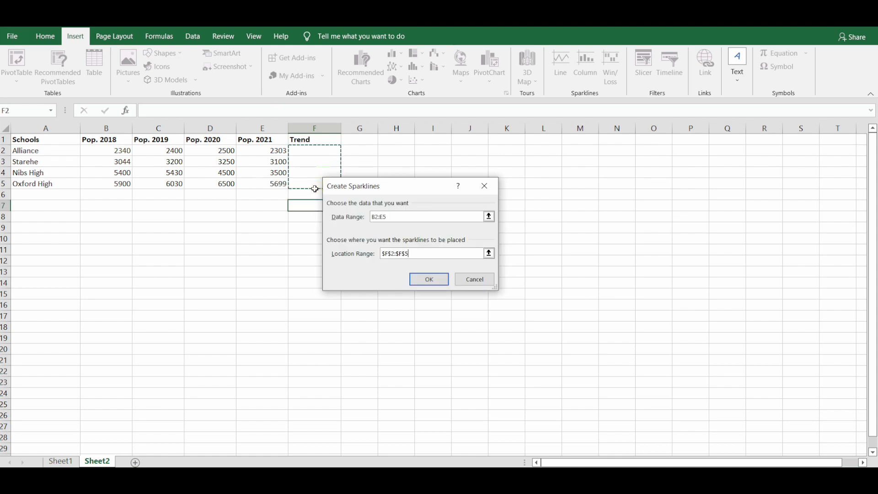
left_click(427, 279)
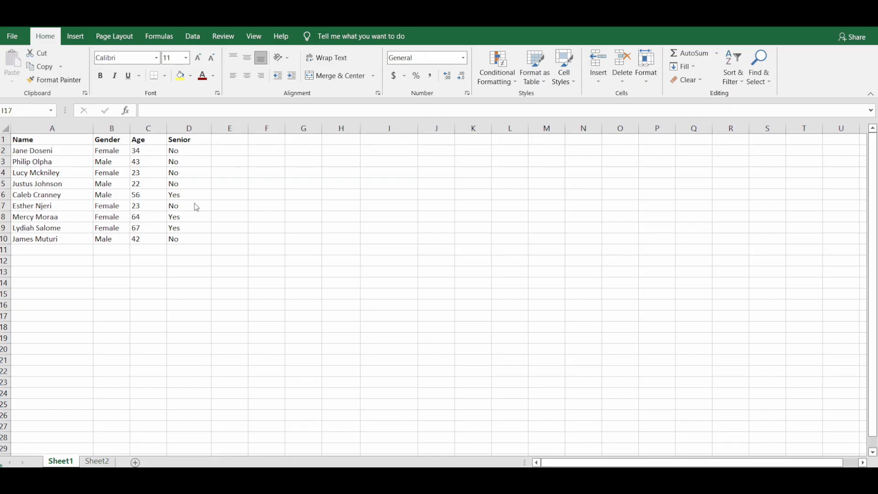
Create a PivotTable from the student data in A1:D10 of Sheet1 on a new worksheet.
left_click_drag(22, 142, 188, 239)
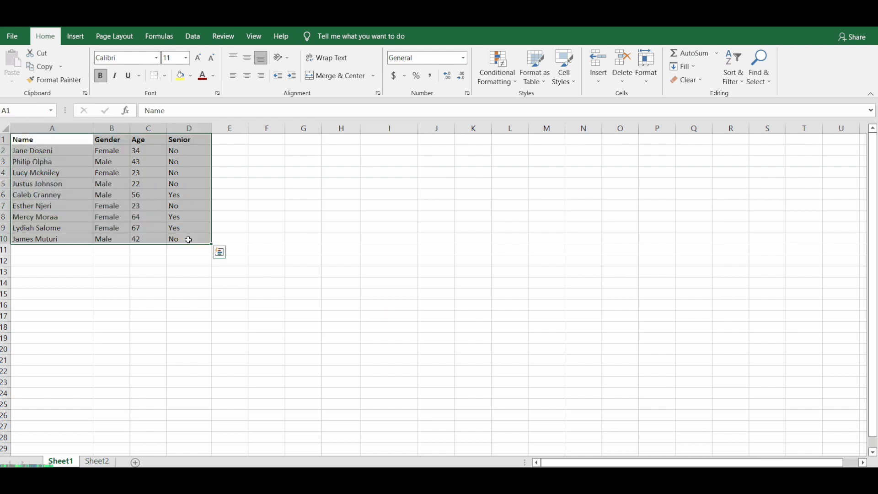
left_click(72, 44)
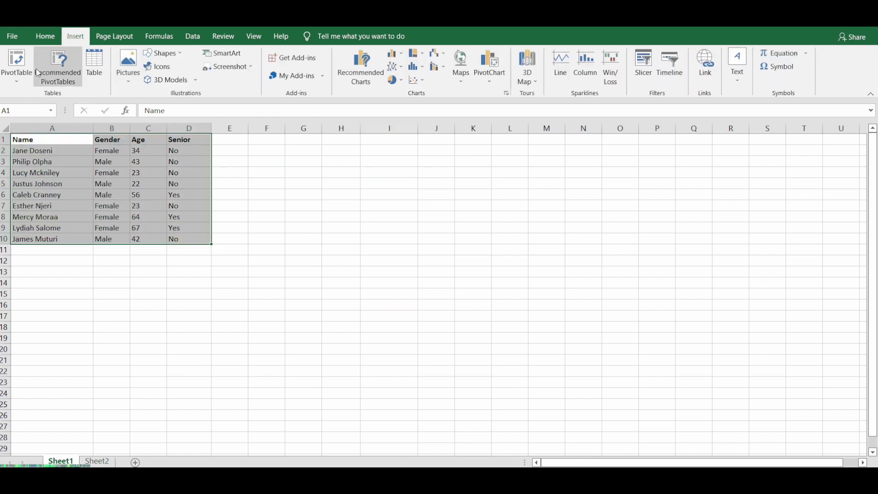
left_click(16, 62)
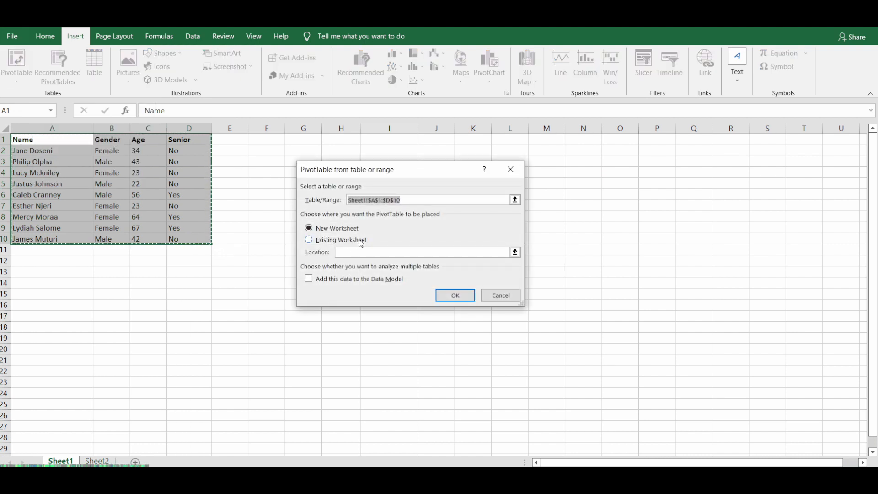
left_click(451, 294)
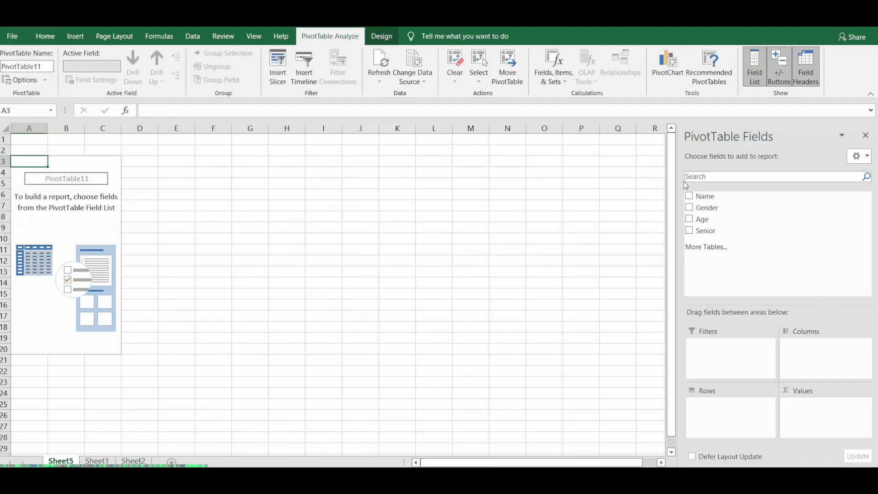
Add Gender to the PivotTable rows and Age to the values, summarized by Average.
left_click_drag(714, 207, 747, 409)
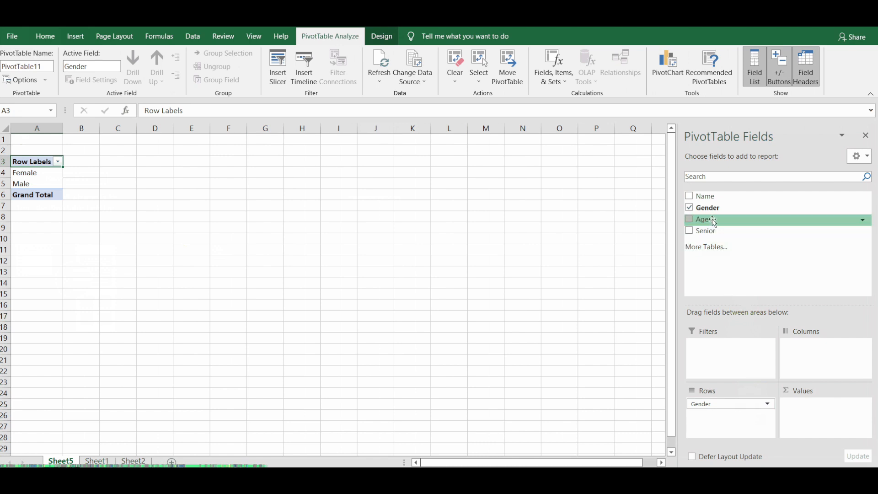
left_click_drag(714, 221, 821, 411)
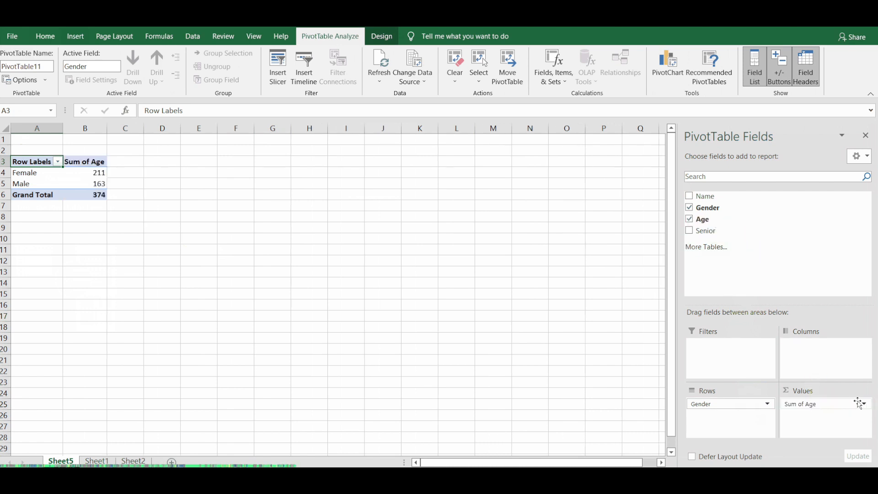
left_click(865, 404)
left_click(822, 389)
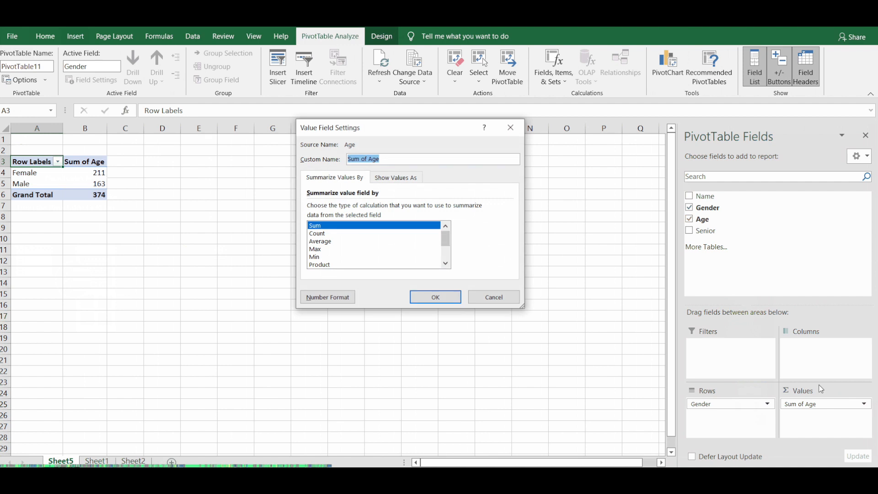
left_click(377, 242)
left_click(428, 298)
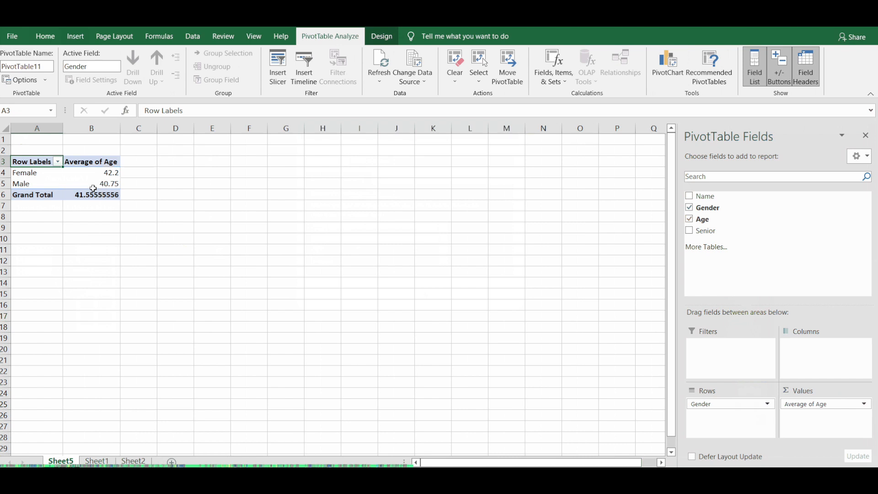
Turn off the PivotTable's grand totals for rows and columns and change its report layout to use Gender as the row header.
left_click(382, 37)
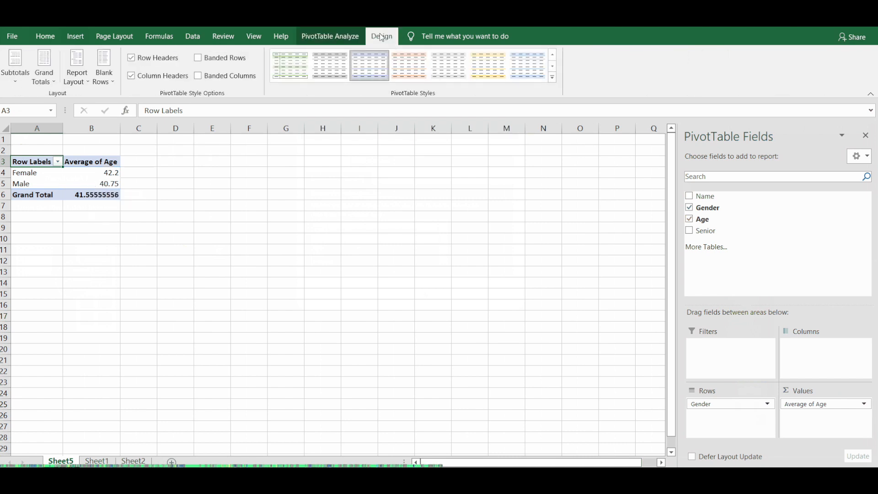
left_click(50, 83)
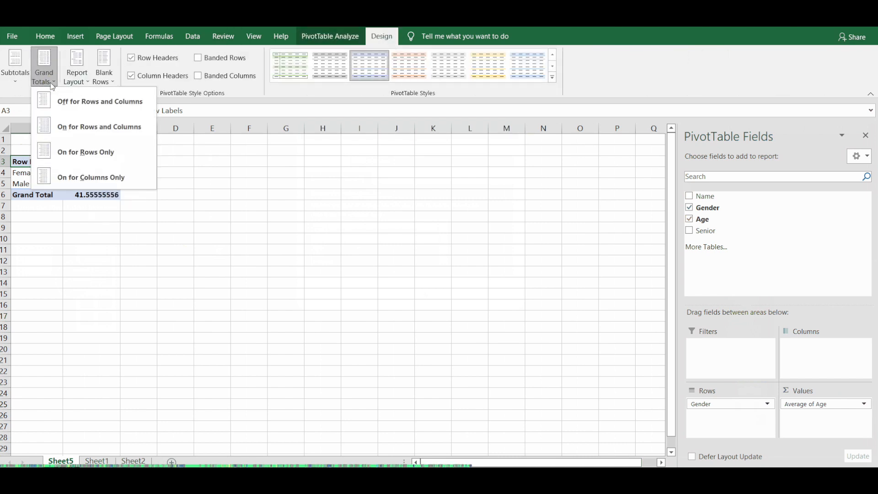
left_click(67, 98)
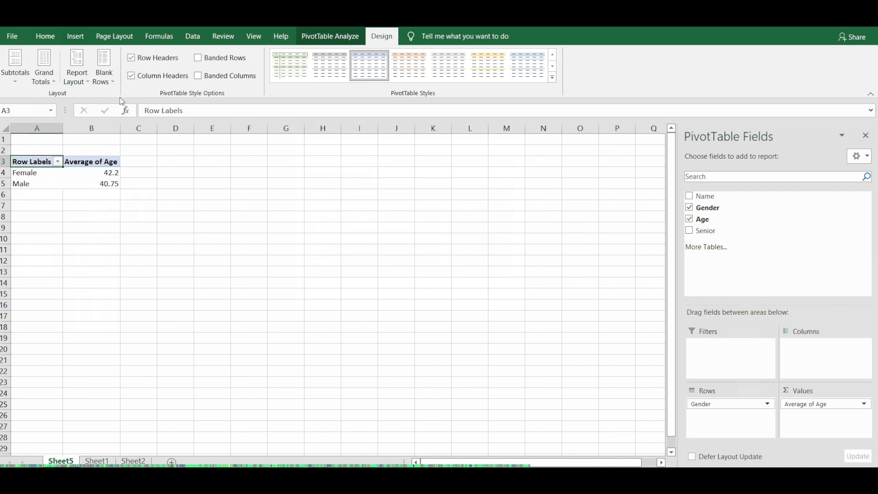
left_click(85, 81)
left_click(101, 125)
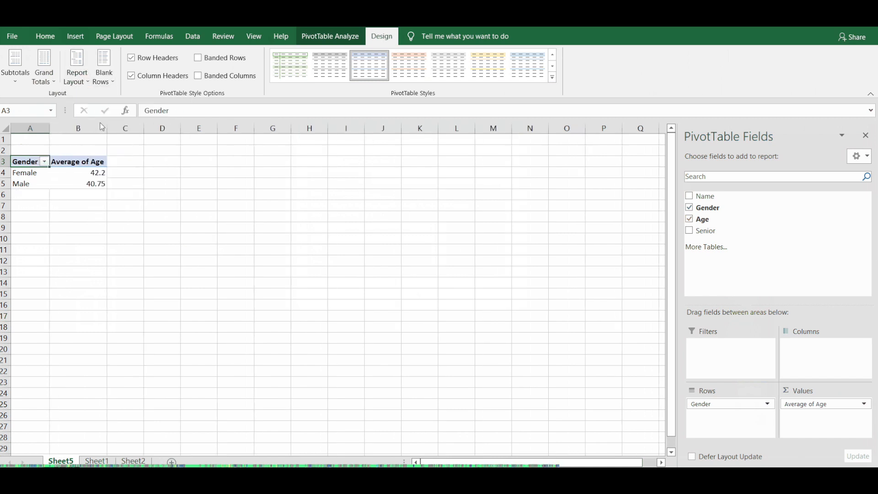
Copy the whole PivotTable A3:B5 and paste it as values only at A1 of a new worksheet.
left_click_drag(89, 185, 26, 164)
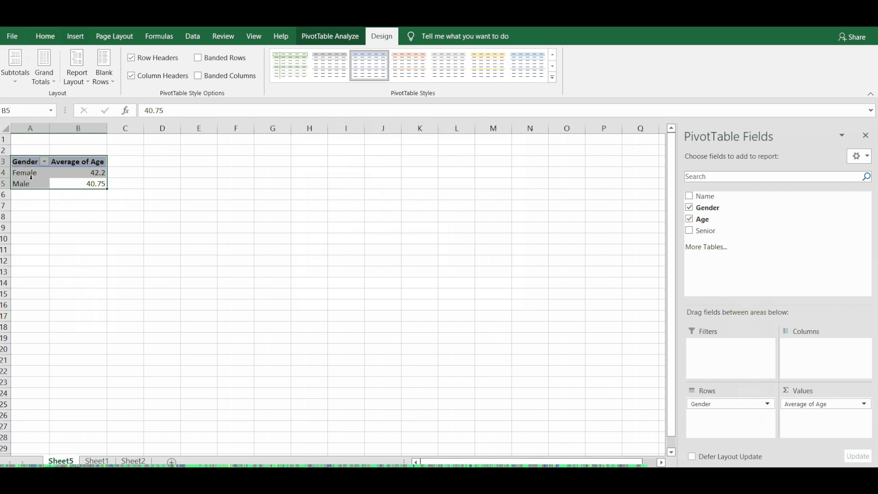
right_click(31, 177)
left_click(62, 188)
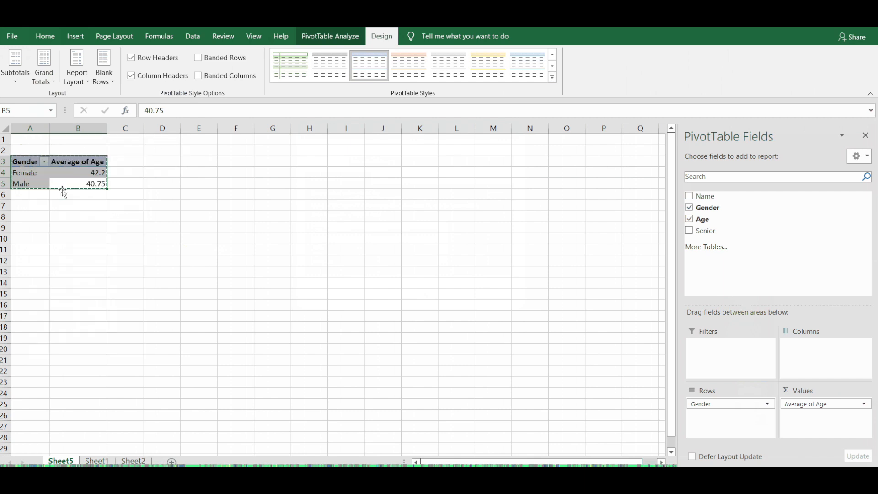
left_click(171, 461)
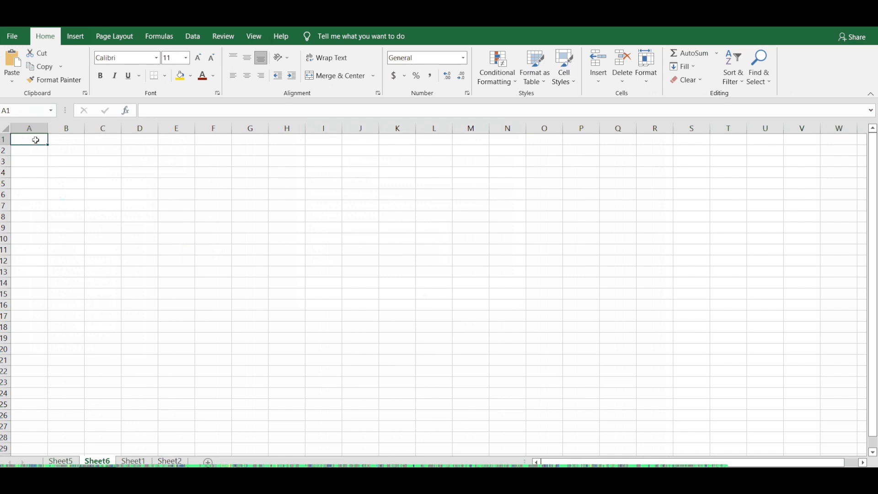
right_click(36, 140)
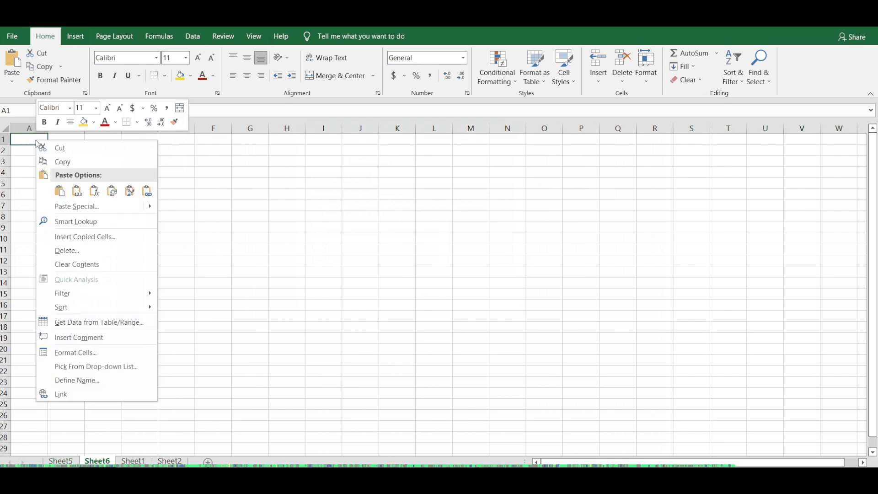
mouse_move(151, 207)
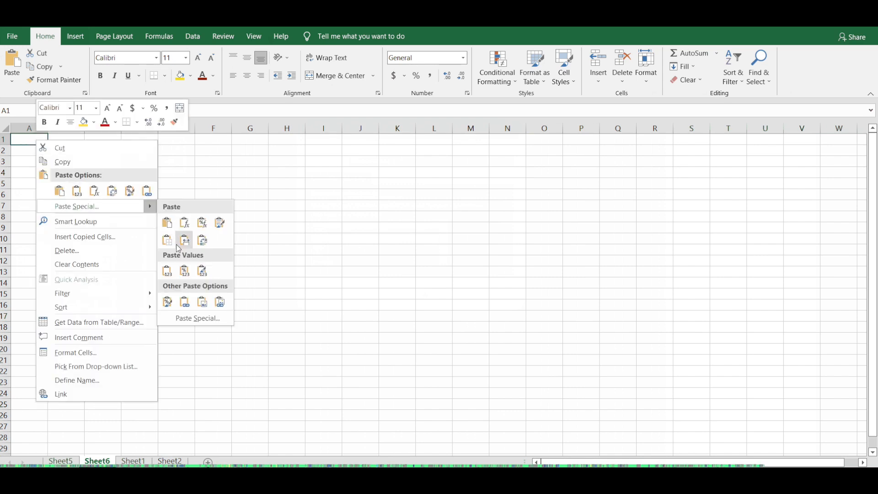
left_click(166, 270)
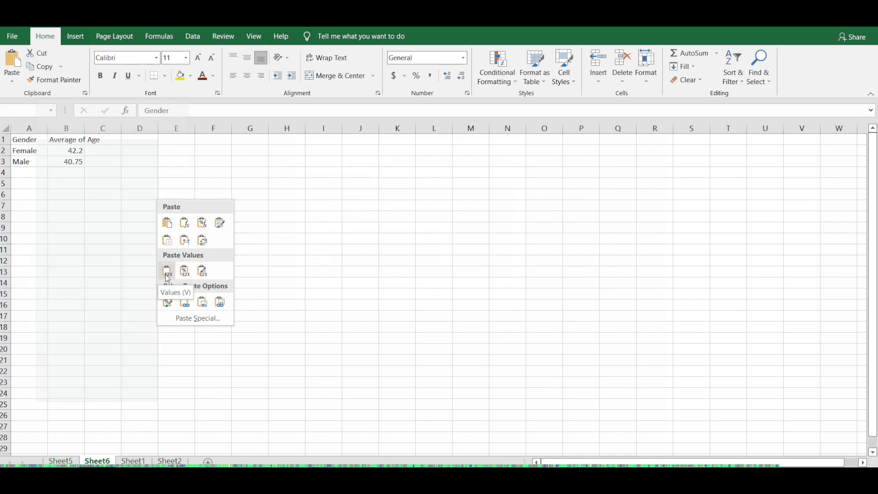
Bold the headers in A1:B1 of the pasted table and widen column B to fit its header.
left_click(147, 226)
left_click_drag(35, 143, 69, 141)
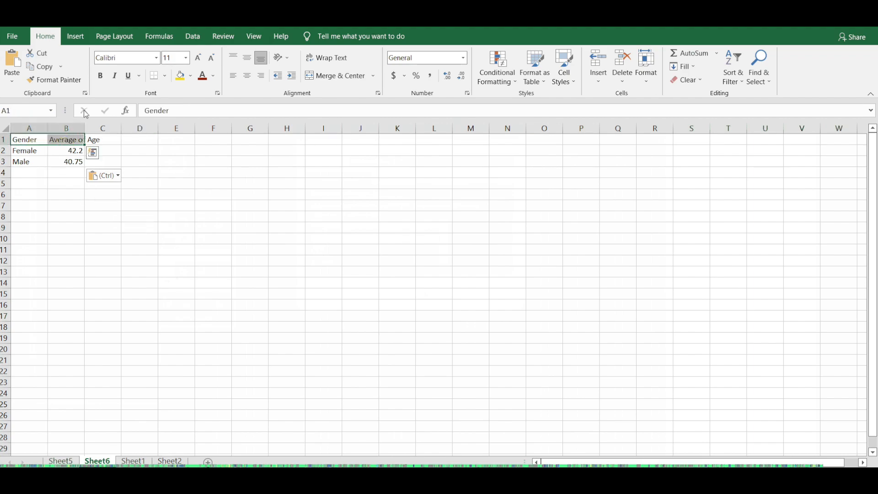
left_click(100, 75)
left_click_drag(82, 125, 118, 127)
left_click(174, 173)
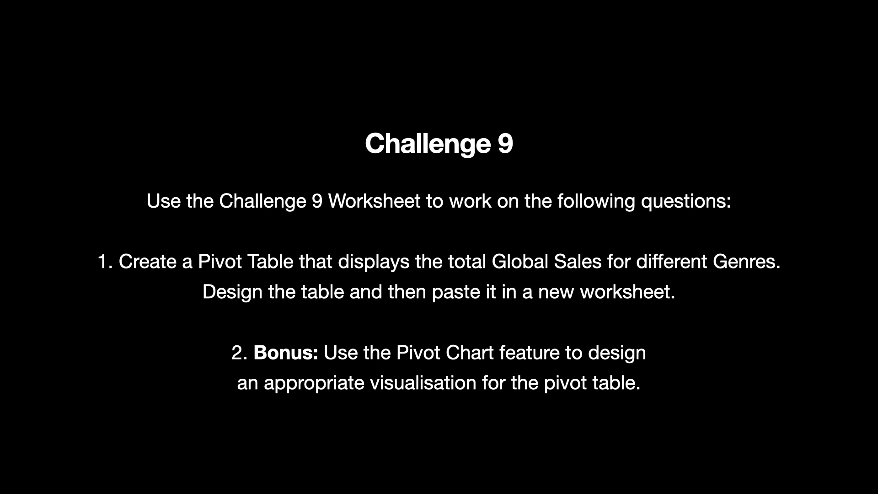